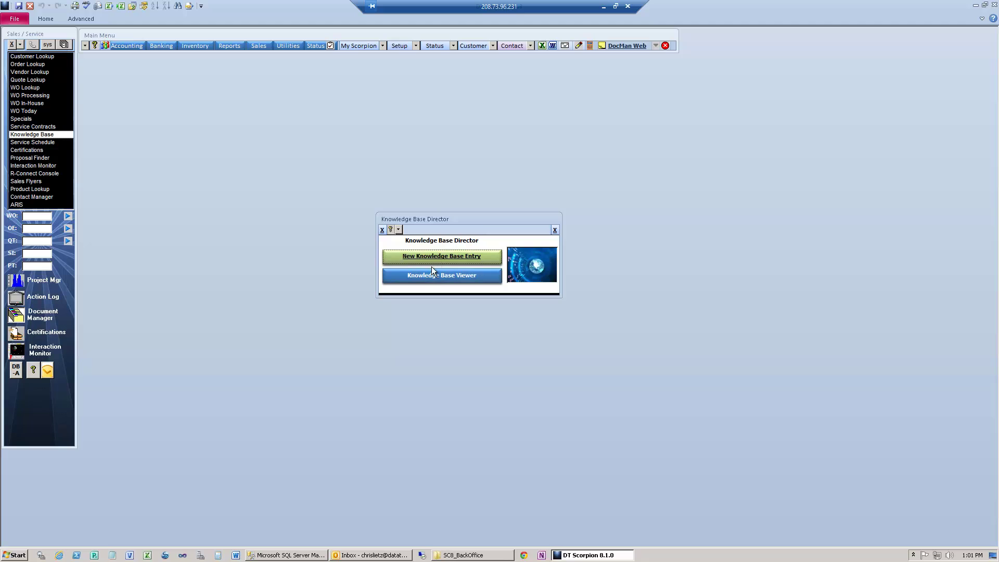
- Open the Knowledge Base Director from the Sales/Service list
{"action": "left_click", "coordinate": [430, 276]}
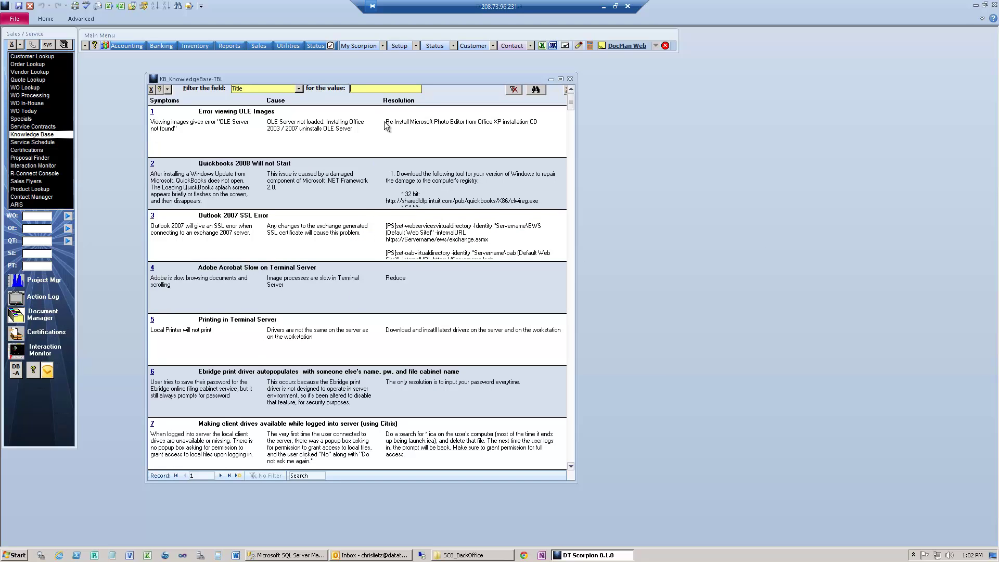
{"action": "left_click", "coordinate": [153, 164]}
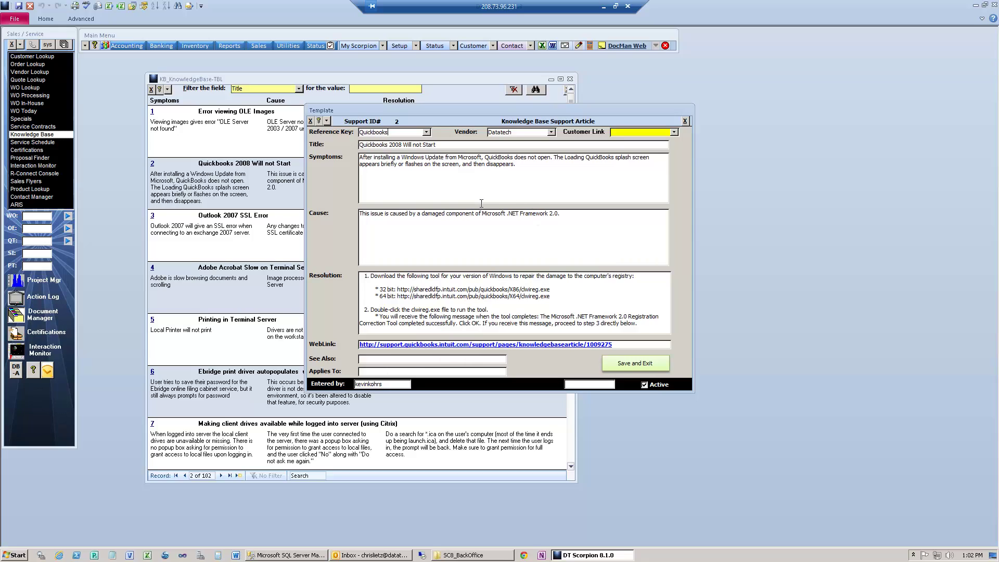
{"action": "left_click", "coordinate": [636, 358]}
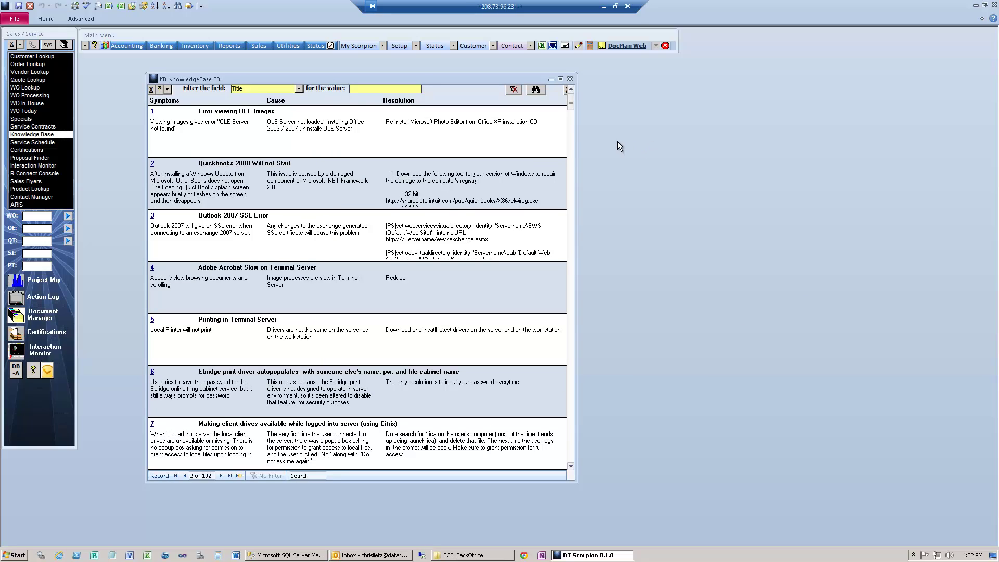
{"action": "left_click", "coordinate": [571, 79]}
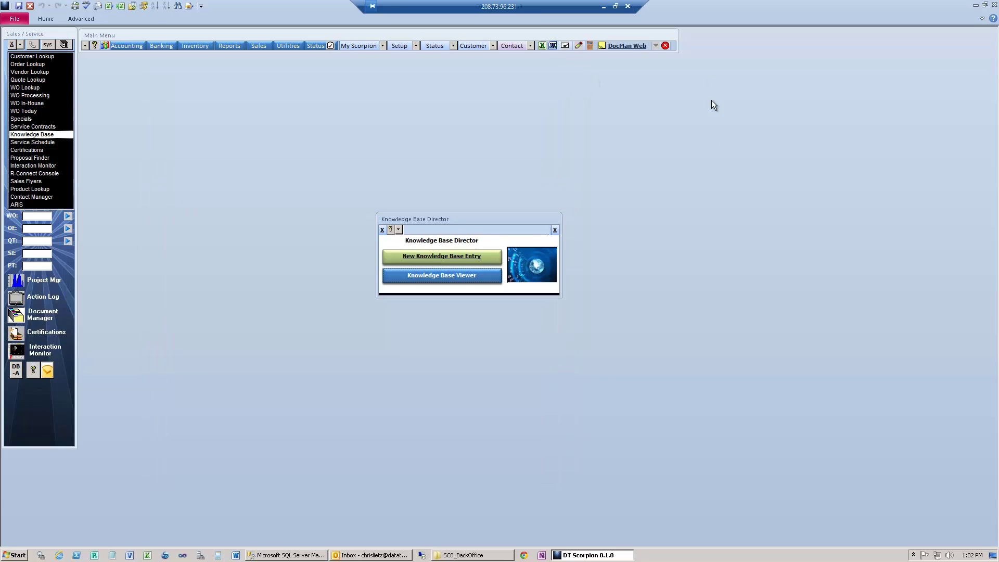
- Start a new knowledge base entry with Reference Key Test and Vendor Datatech
{"action": "left_click", "coordinate": [458, 255]}
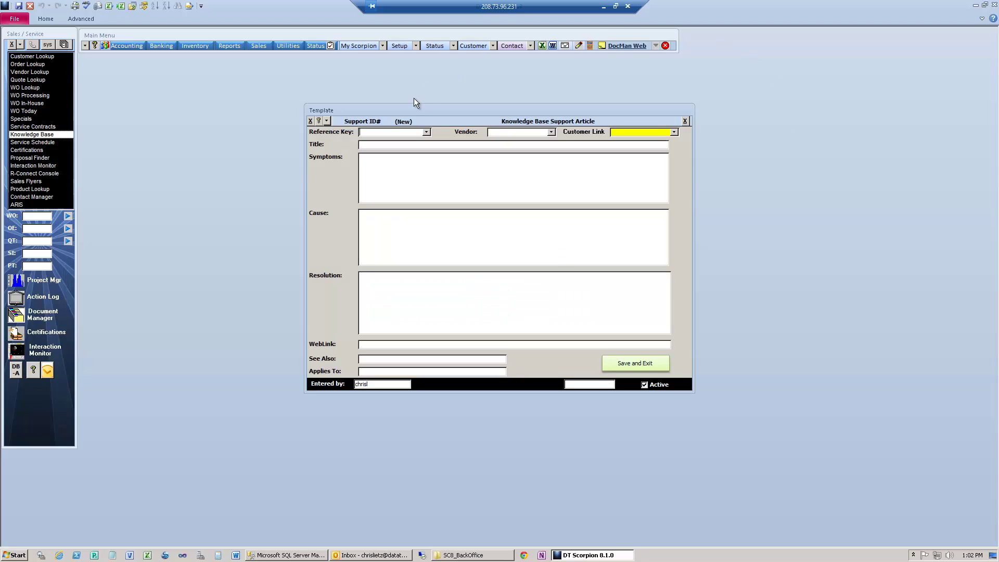
{"action": "left_click", "coordinate": [426, 132]}
{"action": "left_click", "coordinate": [426, 132]}
{"action": "type", "text": "Test"}
{"action": "type", "text": "Datatech"}
- Link the new article to customer Data-Tech
{"action": "left_click", "coordinate": [673, 132]}
{"action": "type", "text": "data Center"}
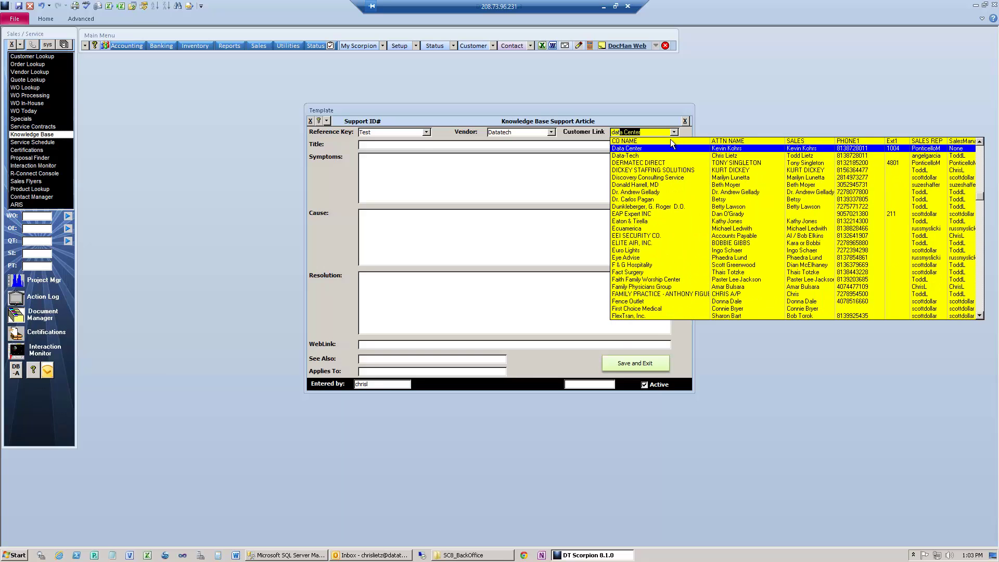
{"action": "left_click", "coordinate": [646, 155]}
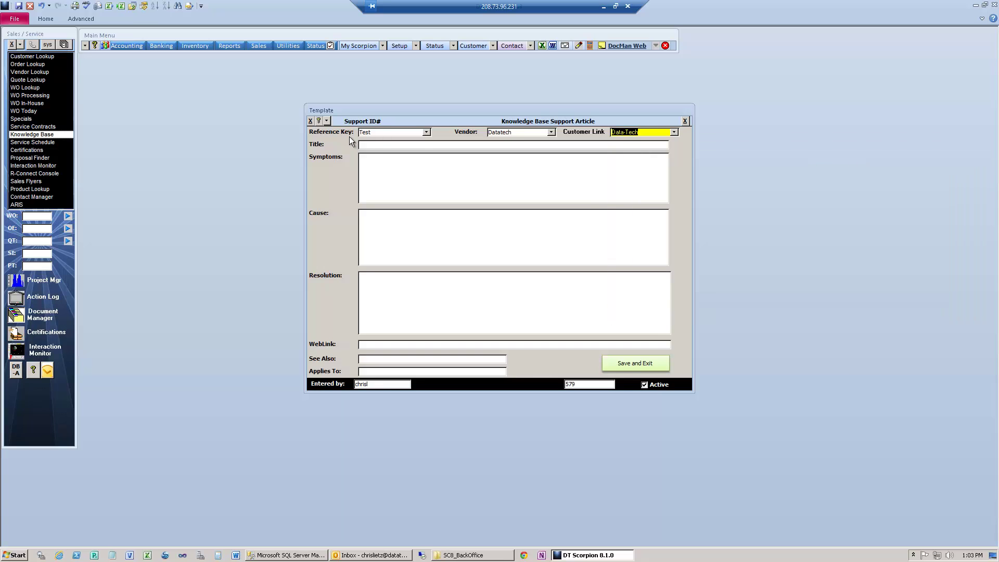
{"action": "left_click", "coordinate": [378, 144]}
- Enter title 'Printing issues with copiers', symptoms 'Unable to print', cause 'Needs Admi', and the admin-privilege resolution
{"action": "type", "text": "Printing issues with copiers"}
{"action": "key", "text": "Tab"}
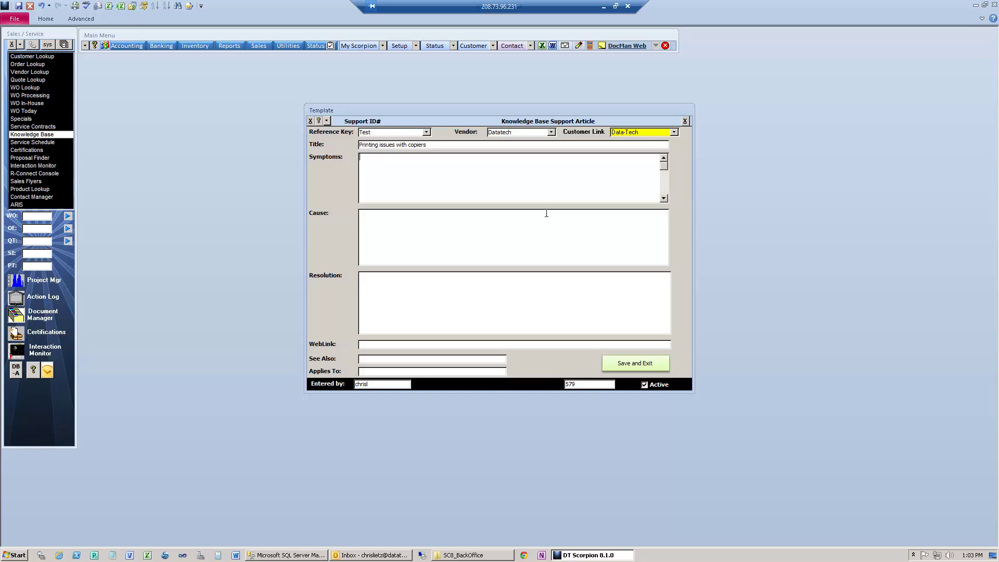
{"action": "type", "text": "Unable to print"}
{"action": "key", "text": "Tab"}
{"action": "type", "text": "Needs Amd"}
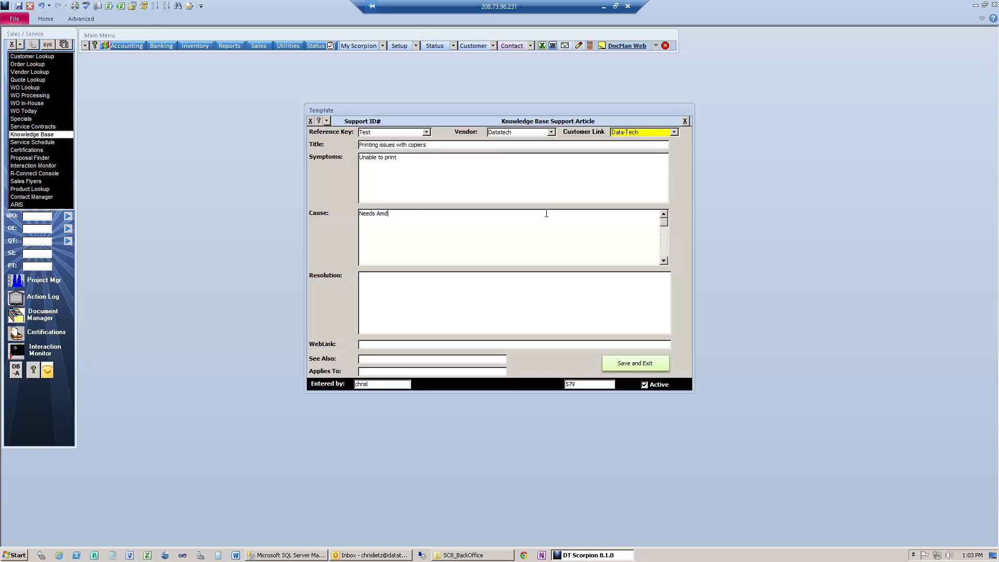
{"action": "type", "text": "idm"}
{"action": "key", "text": "BackSpace"}
{"action": "key", "text": "BackSpace"}
{"action": "type", "text": "i"}
{"action": "key", "text": "Tab"}
{"action": "type", "text": "Give the"}
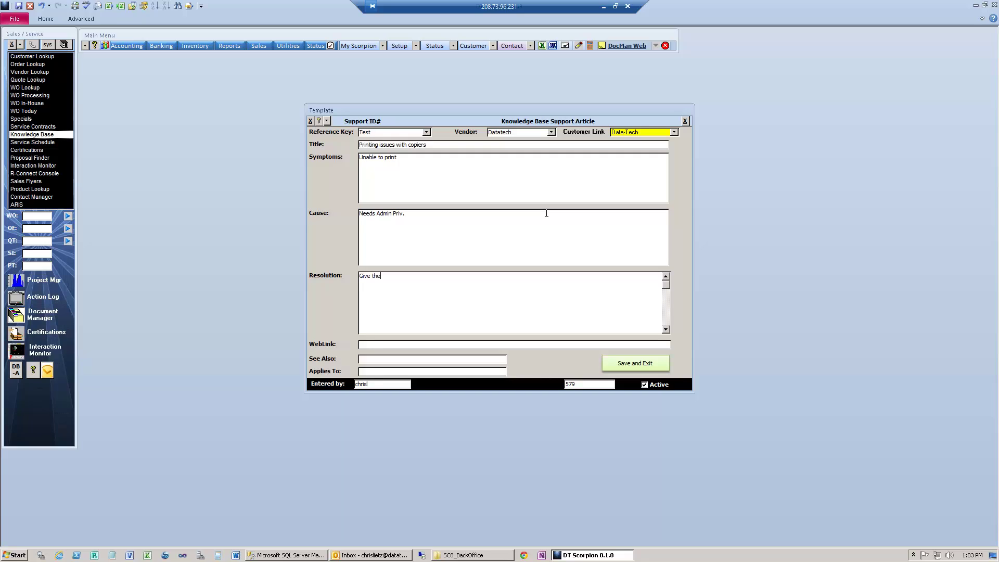
{"action": "type", "text": " use Admin priv."}
{"action": "left_click", "coordinate": [418, 346]}
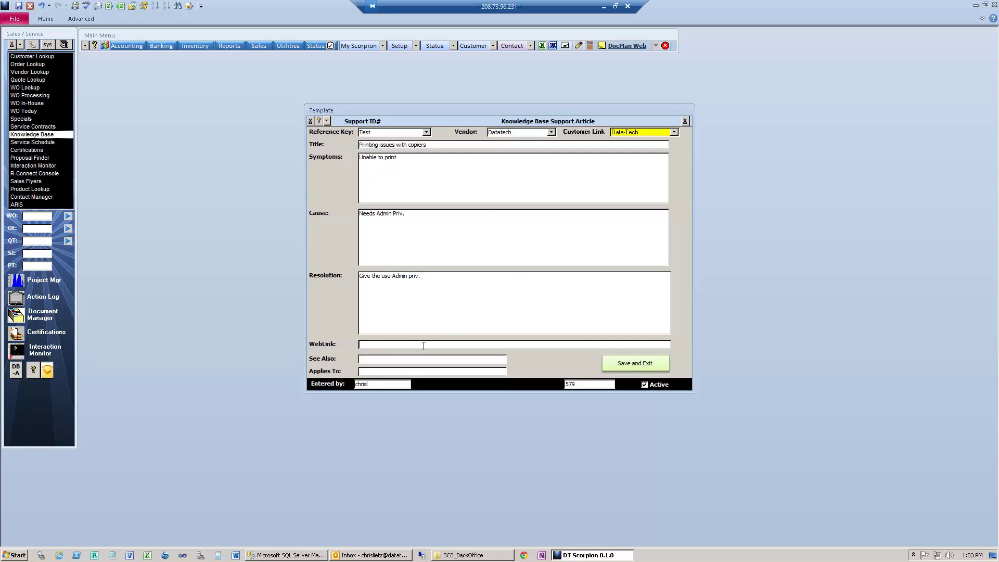
{"action": "type", "text": "www. microsoft.com"}
{"action": "left_click_drag", "start_coordinate": [431, 346], "coordinate": [334, 344]}
{"action": "key", "text": "BackSpace"}
{"action": "type", "text": "www.microsoft.com"}
- Add See Also 'copiers, printers' and Applies To 'unable to prin', then save the article
{"action": "left_click", "coordinate": [397, 357]}
{"action": "type", "text": "copiers, printers"}
{"action": "left_click", "coordinate": [395, 374]}
{"action": "type", "text": "unabl"}
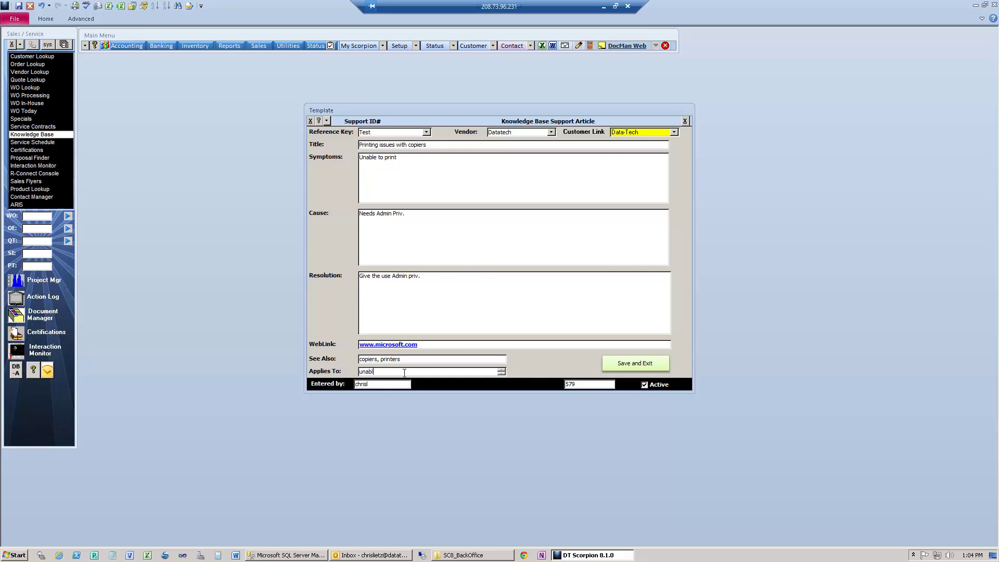
{"action": "type", "text": "e to print"}
{"action": "left_click", "coordinate": [612, 364]}
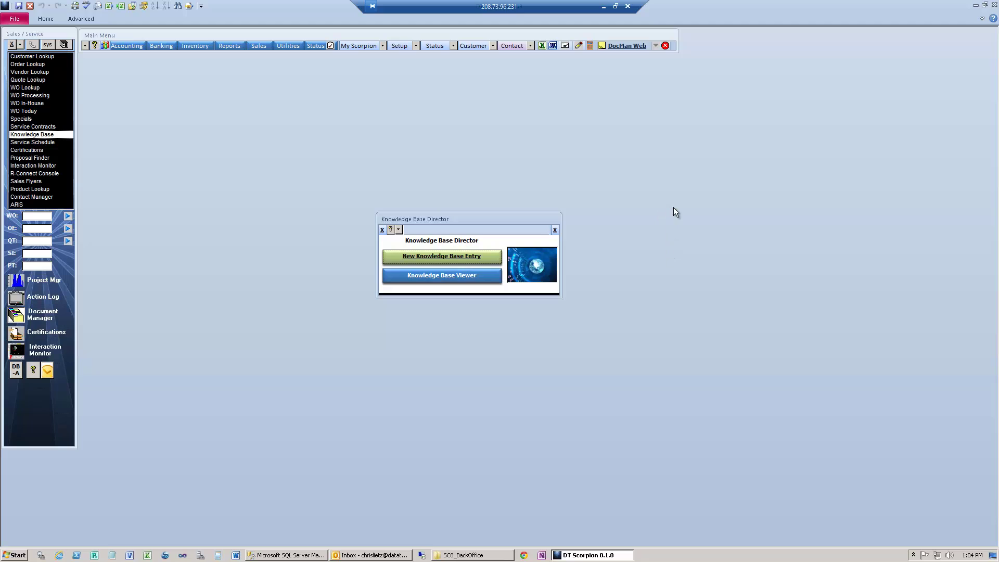
- Filter the knowledge base viewer to Symptoms containing 'printer', then open and save record 26
{"action": "left_click", "coordinate": [444, 276]}
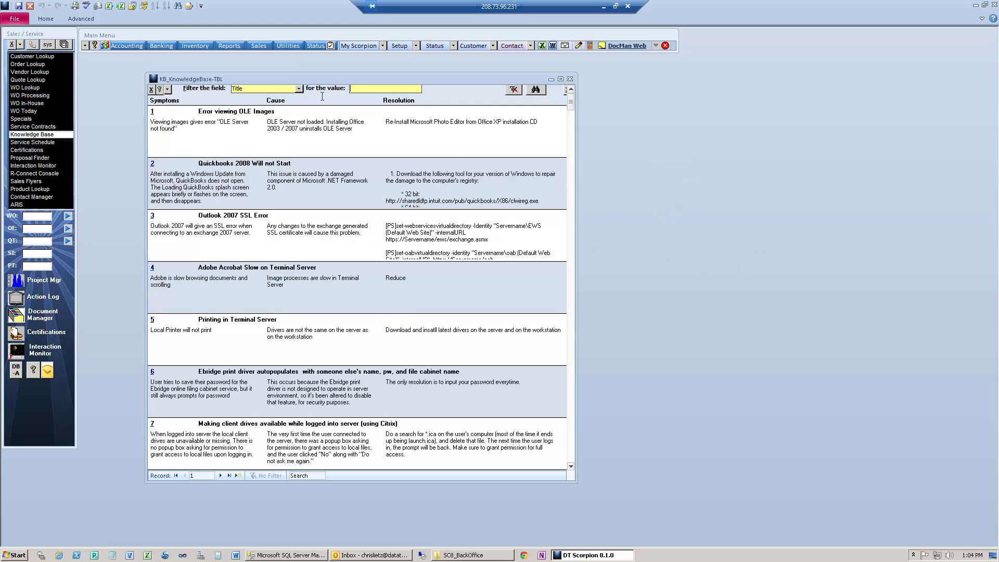
{"action": "left_click", "coordinate": [299, 88]}
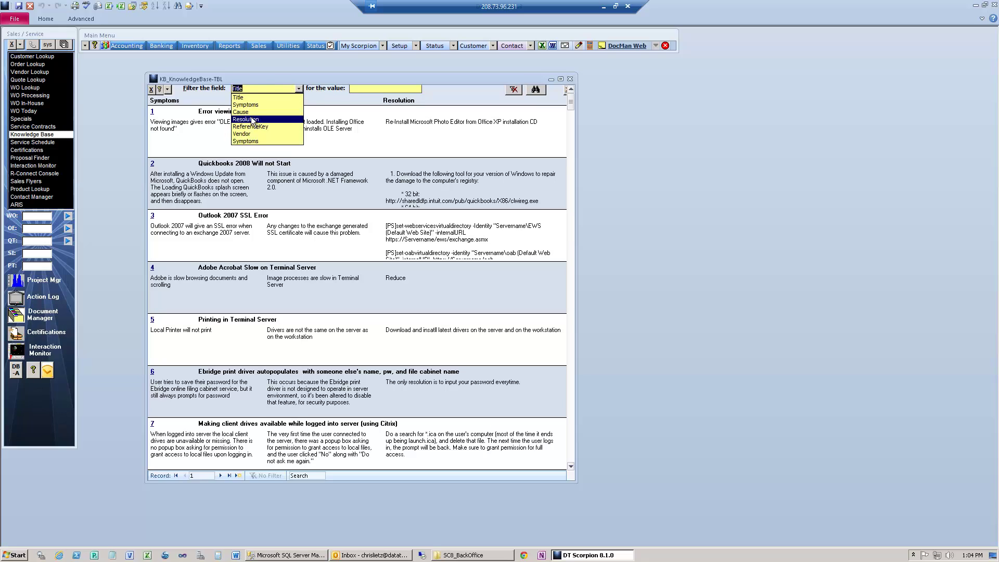
{"action": "left_click", "coordinate": [283, 105]}
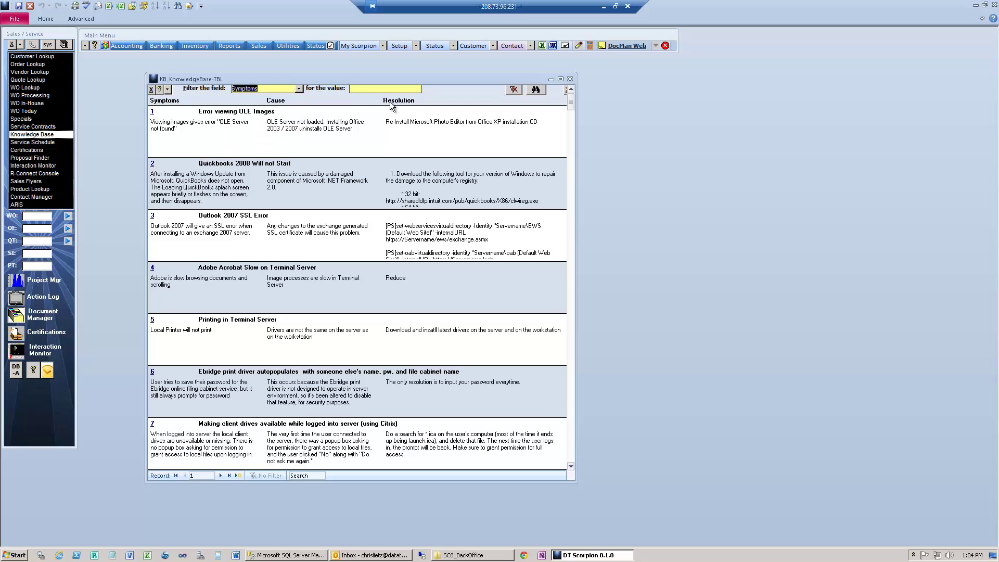
{"action": "left_click", "coordinate": [379, 89]}
{"action": "type", "text": "printer"}
{"action": "key", "text": "Return"}
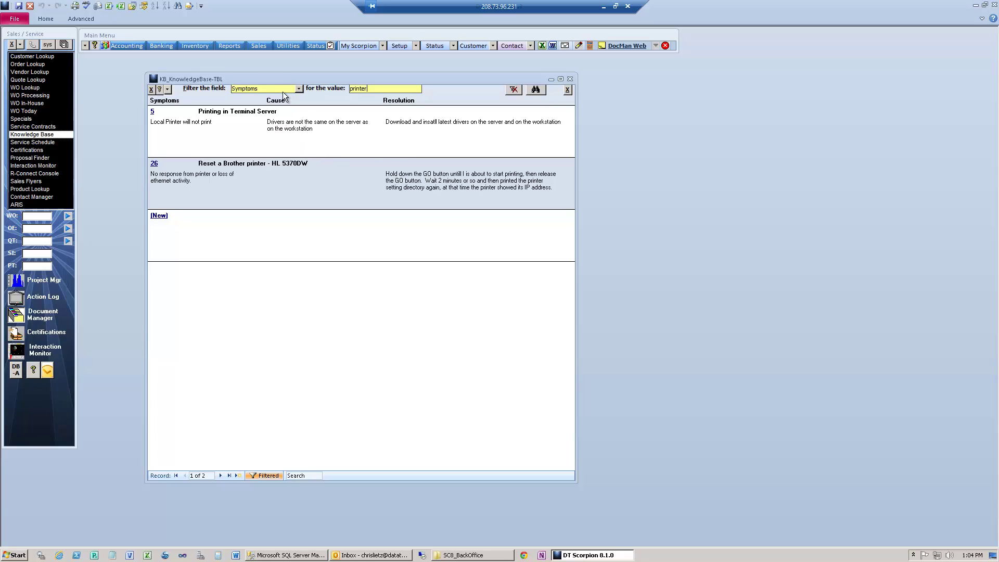
{"action": "left_click", "coordinate": [154, 164]}
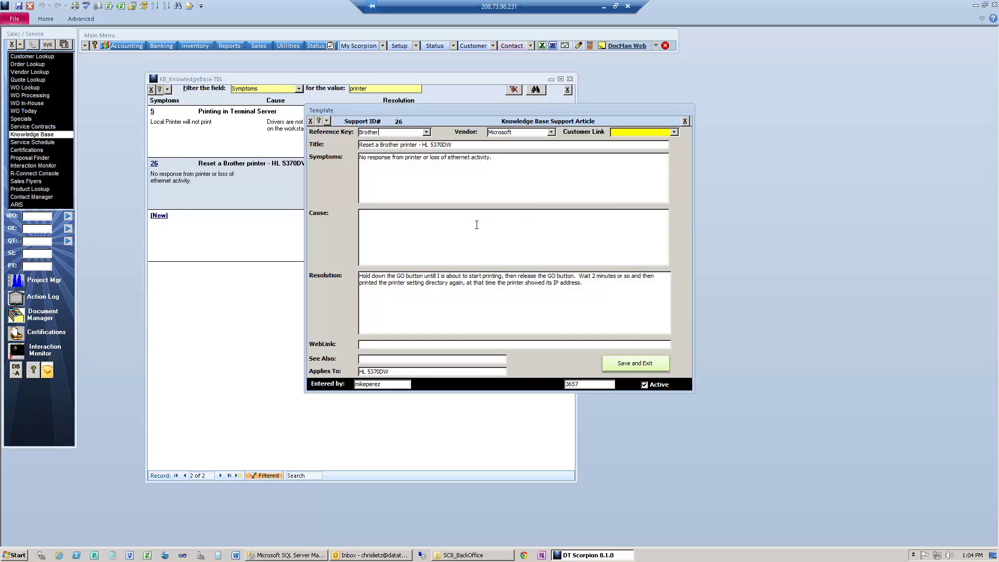
{"action": "left_click", "coordinate": [645, 359]}
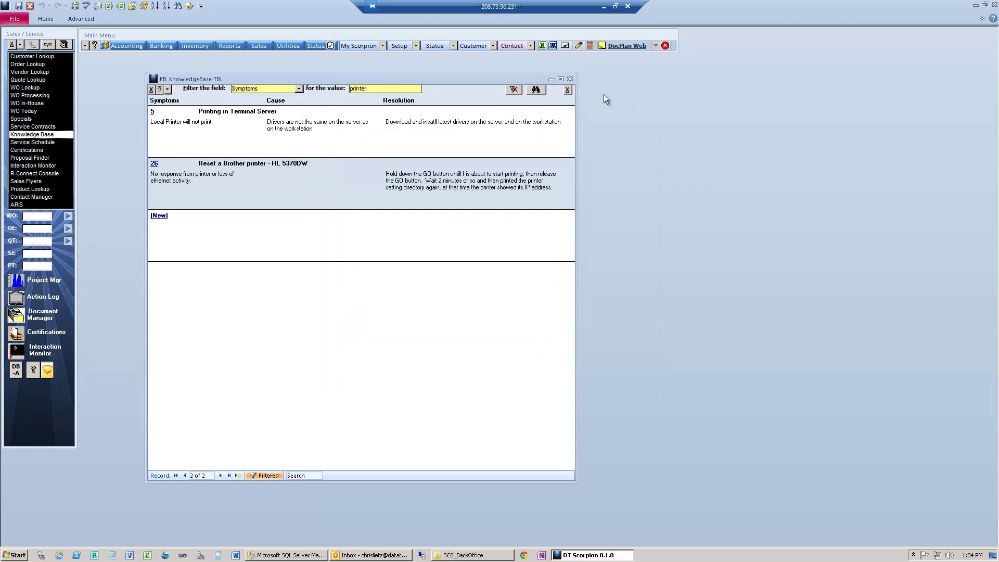
- Close the viewer and show Data-Tech's customer profile on its Knowledge Base tab
{"action": "left_click", "coordinate": [567, 90]}
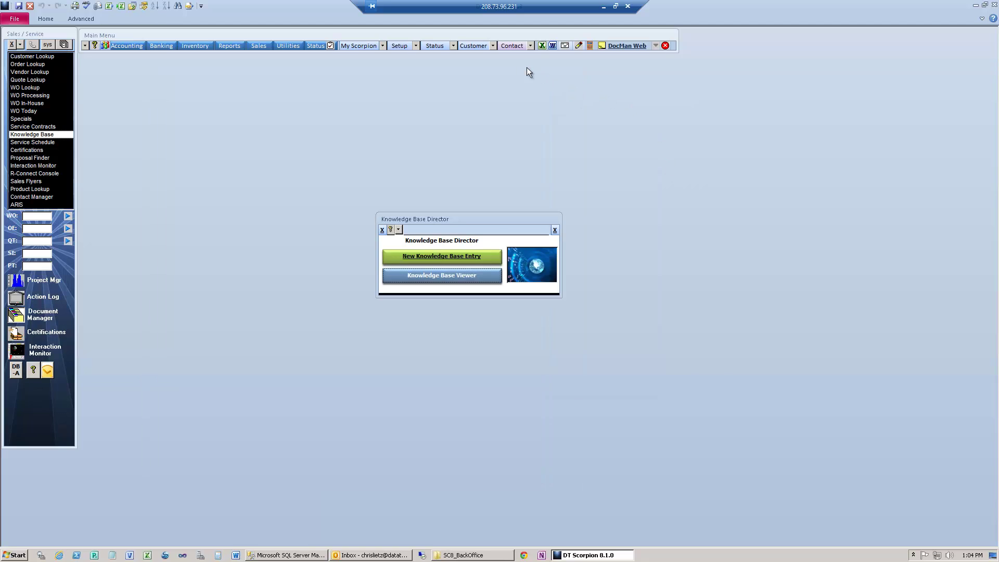
{"action": "left_click", "coordinate": [493, 46]}
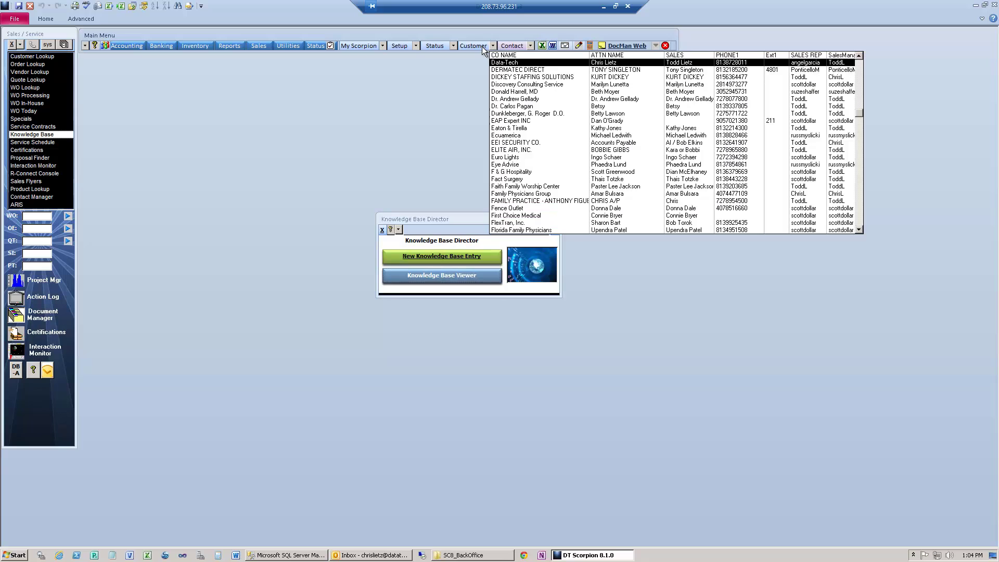
{"action": "left_click", "coordinate": [515, 63]}
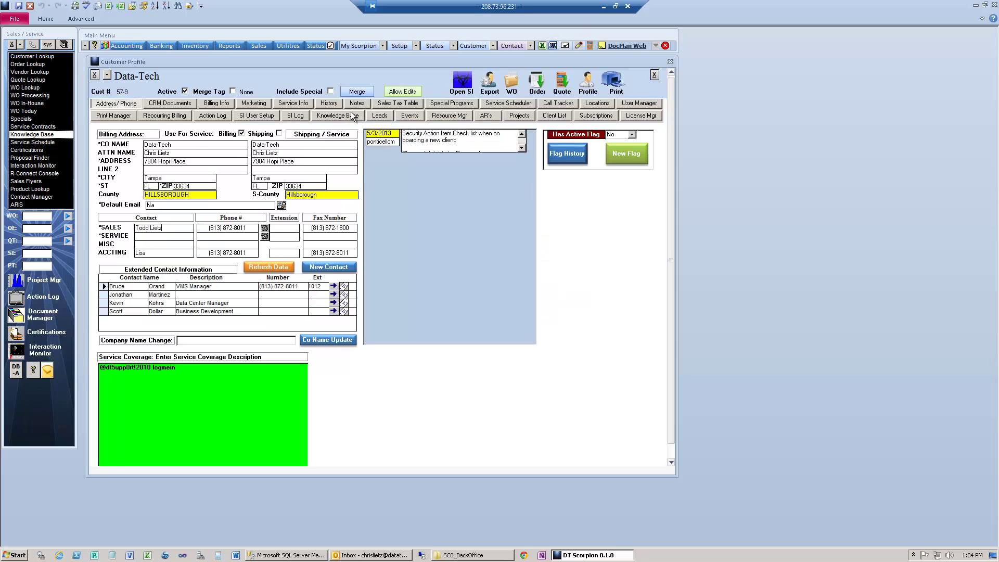
{"action": "left_click", "coordinate": [350, 112]}
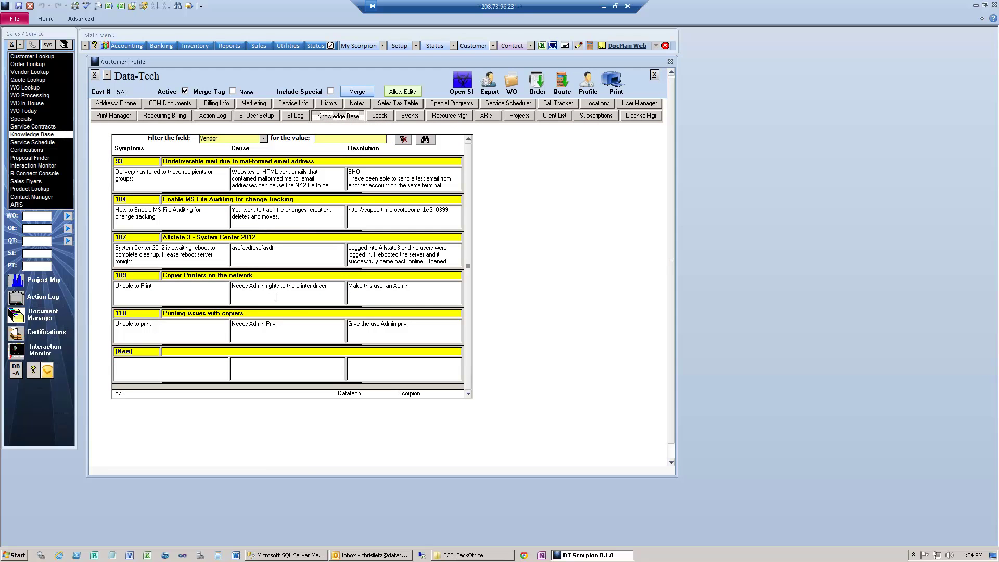